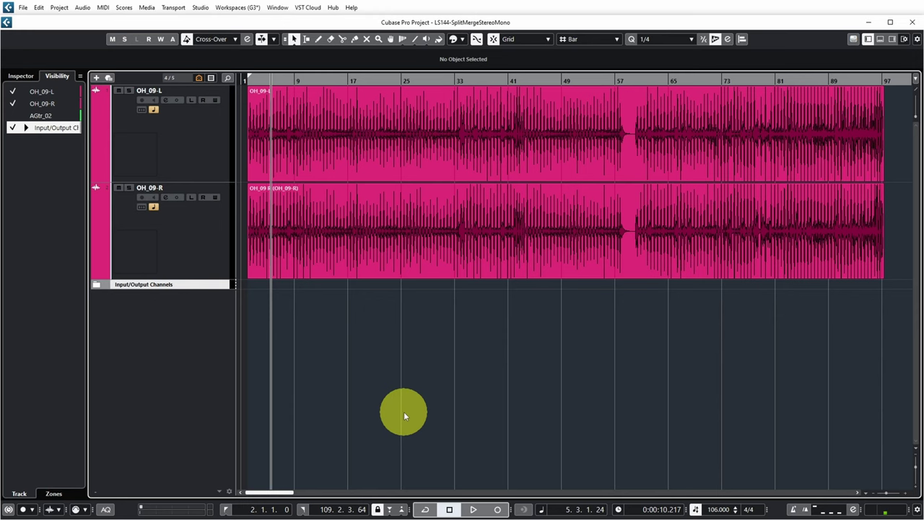
- Return to the left locator and play back the OH_09-L and OH_09-R overhead tracks
key(KP_1)
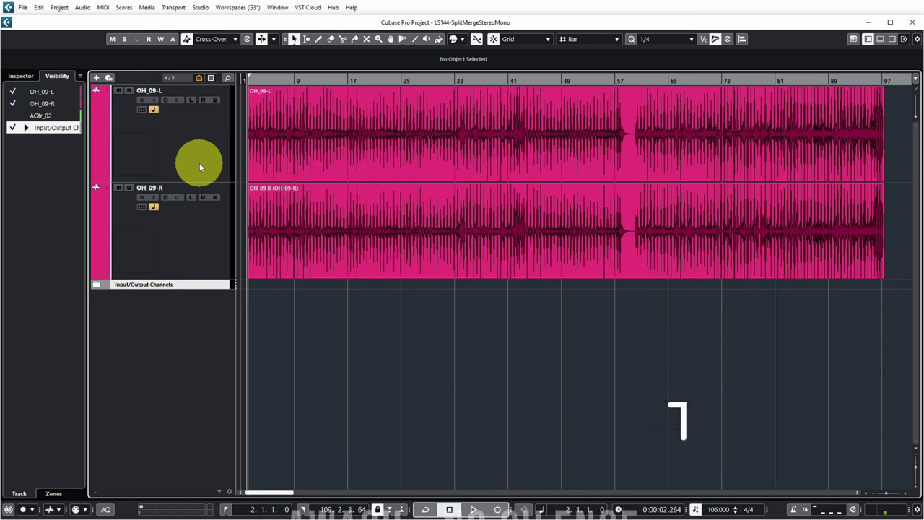
key(space)
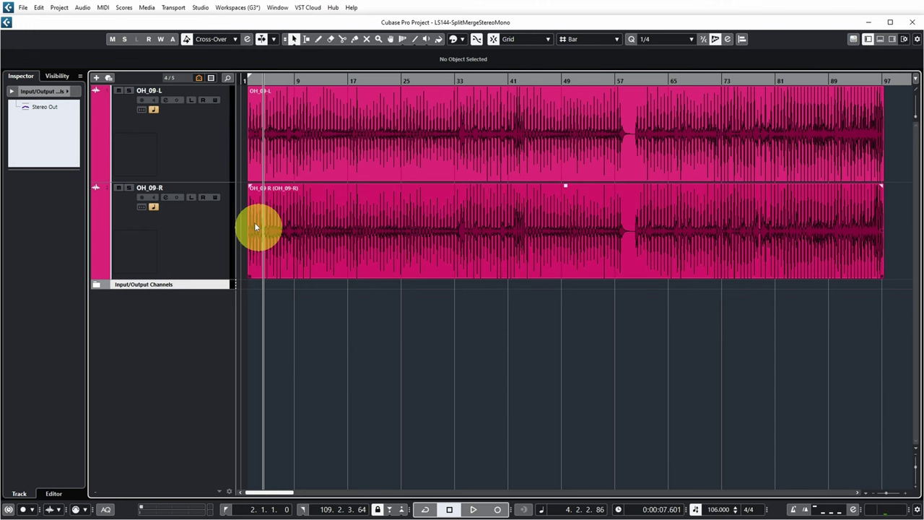
- Select OH_09-L and OH_09-R and bring up Convert Tracks > Mono to Multi-Channel
click(195, 133)
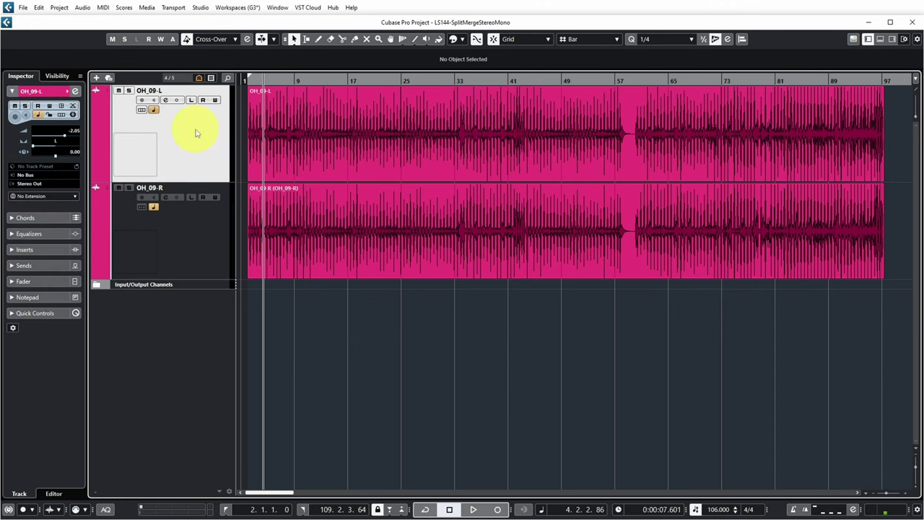
ctrl+click(211, 231)
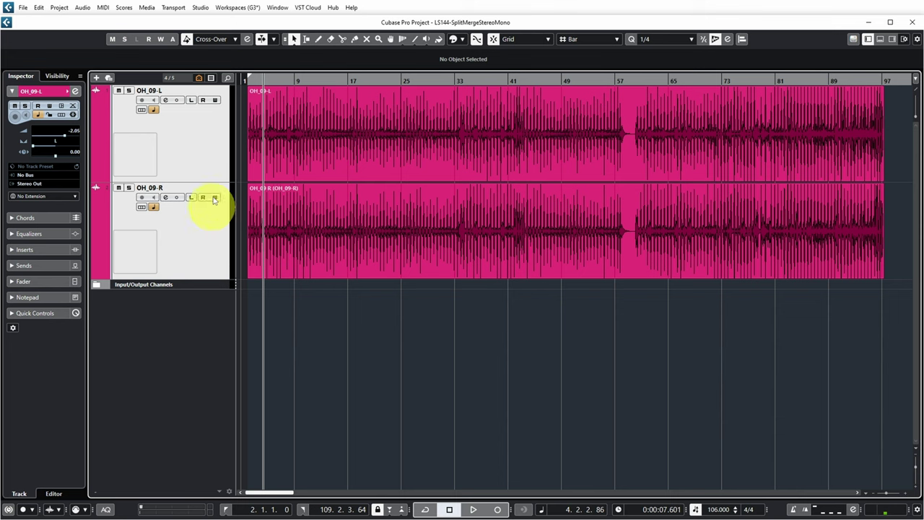
click(59, 7)
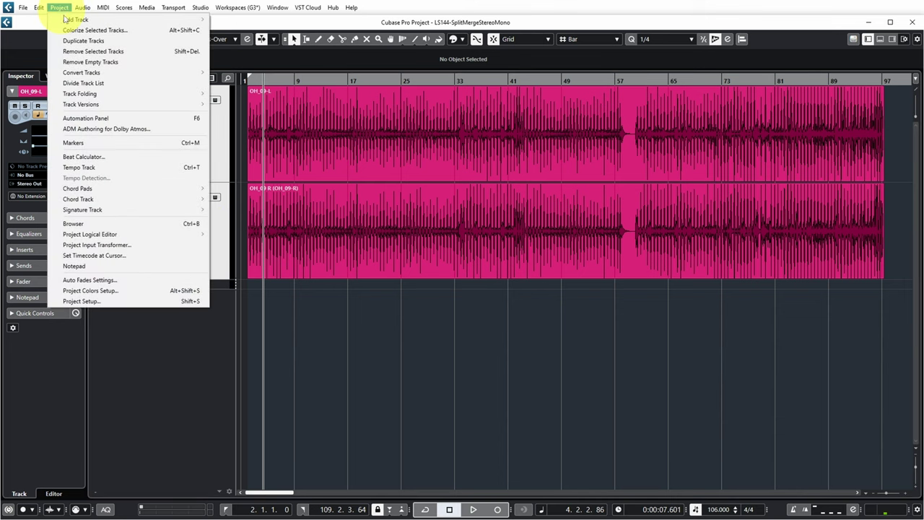
mouse_move(127, 72)
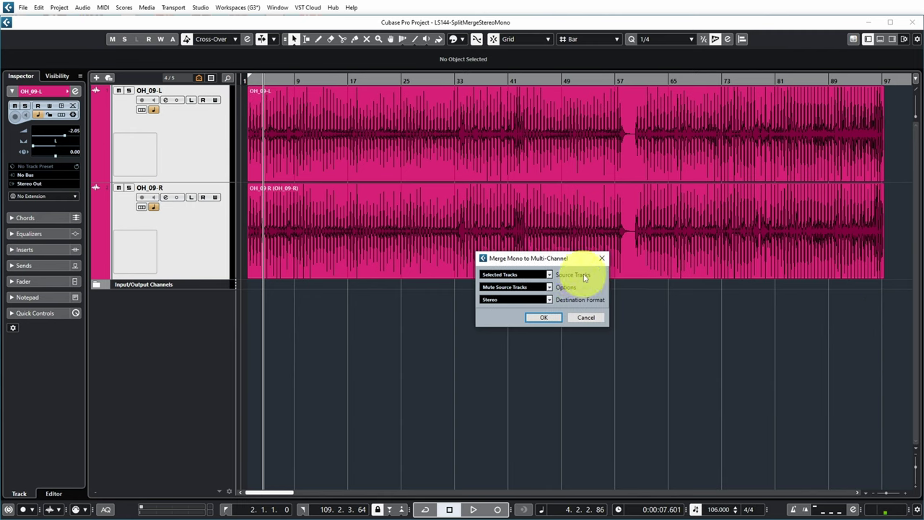
- Set the merge to Selected Tracks, Keep Source Tracks and Stereo destination format
click(551, 275)
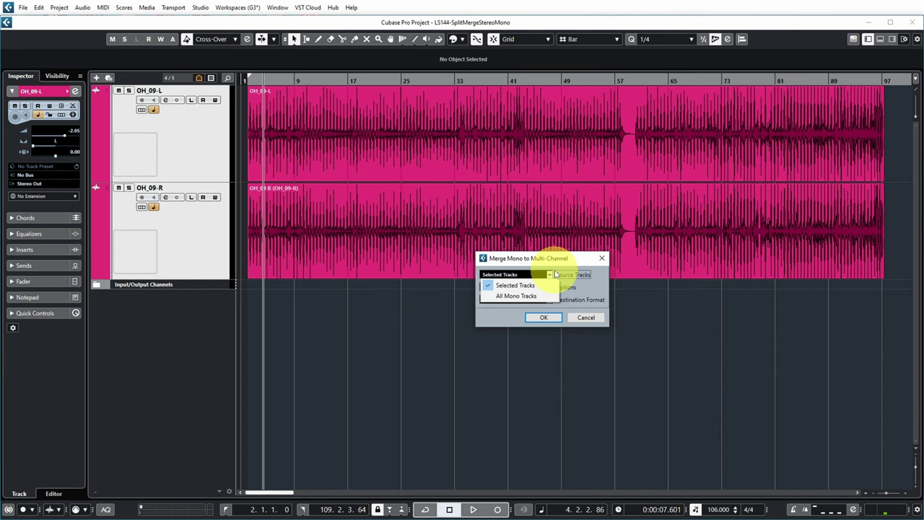
click(509, 283)
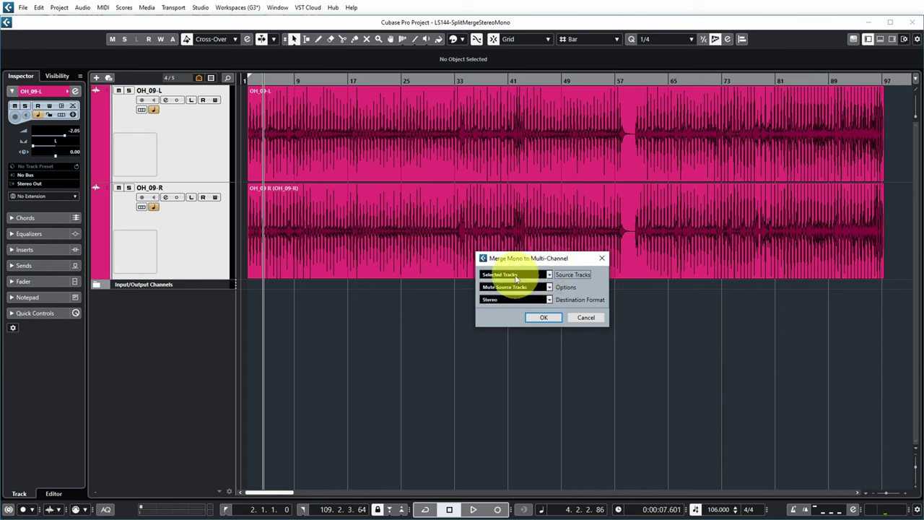
click(550, 287)
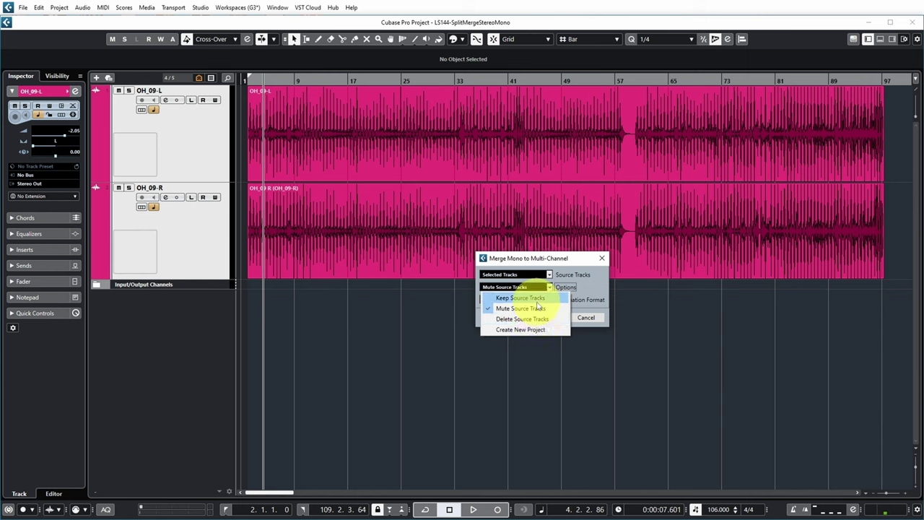
click(536, 298)
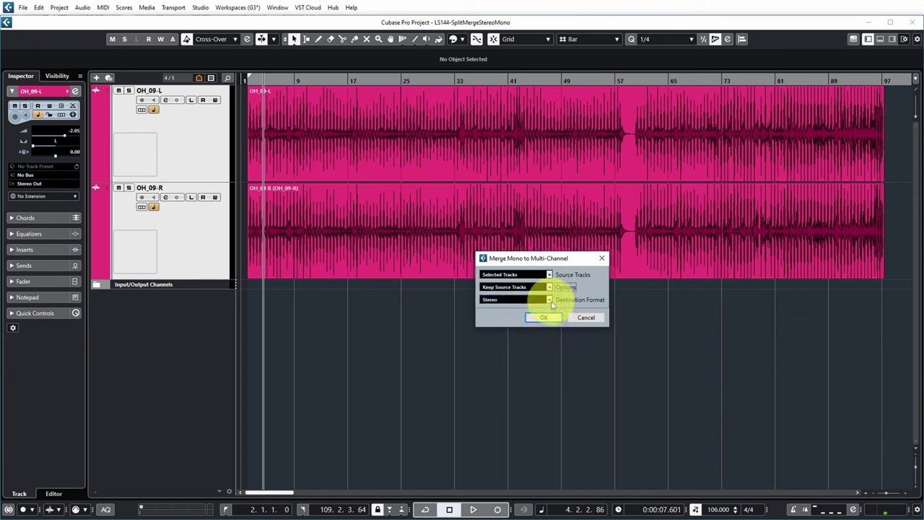
click(550, 300)
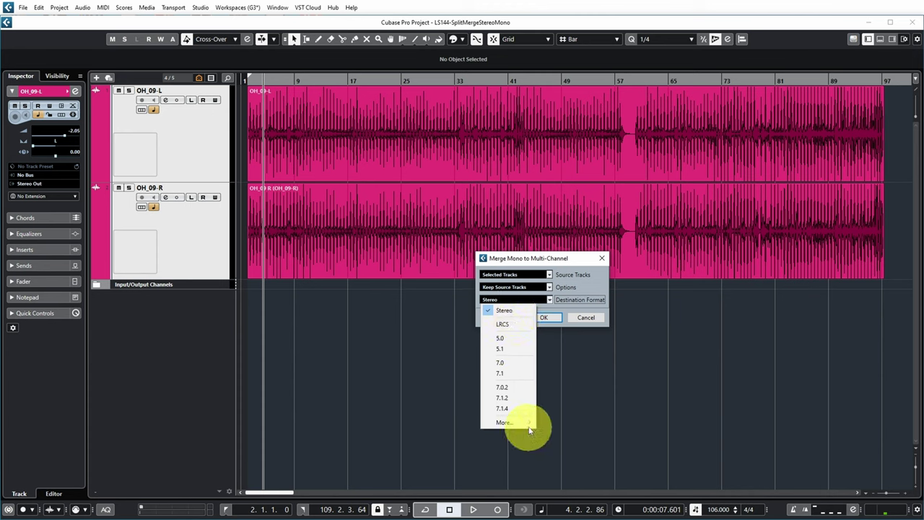
click(585, 288)
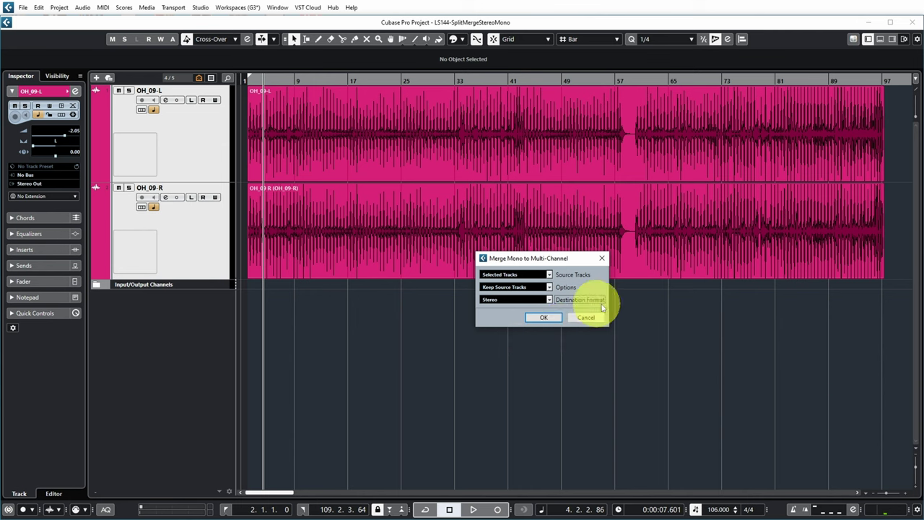
- Cancel the merge and compare fader volumes: OH_09-R at −2.61 versus OH_09-L at −2.05
click(547, 316)
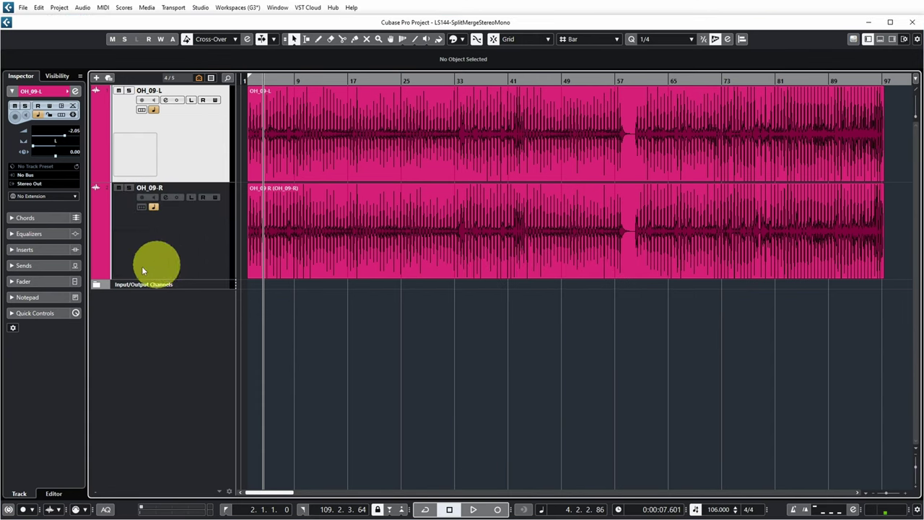
click(12, 281)
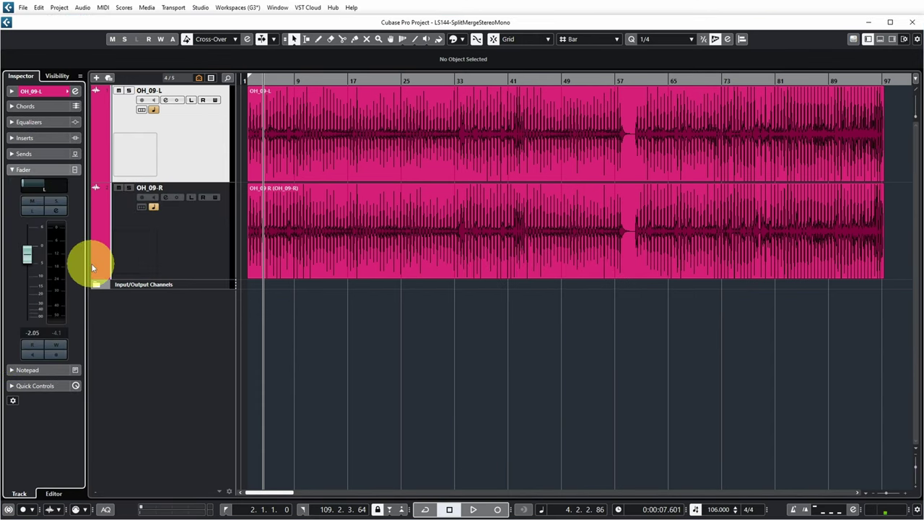
click(213, 235)
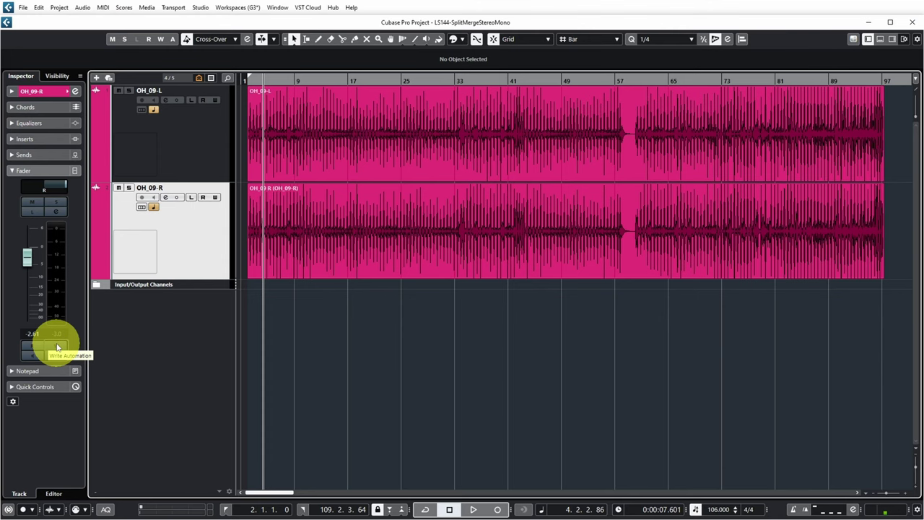
click(223, 116)
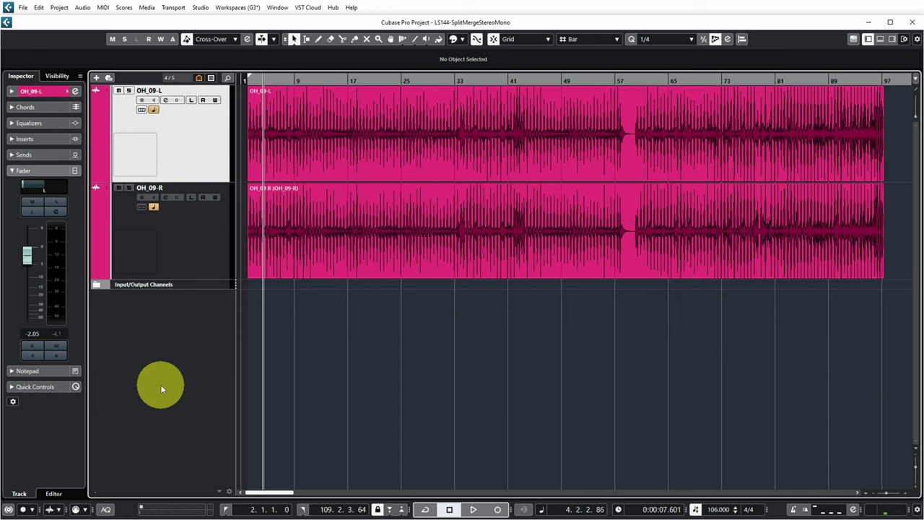
- Merge OH_09-L and OH_09-R into a new stereo track OH_09, continuing past the settings warning
shift+click(214, 248)
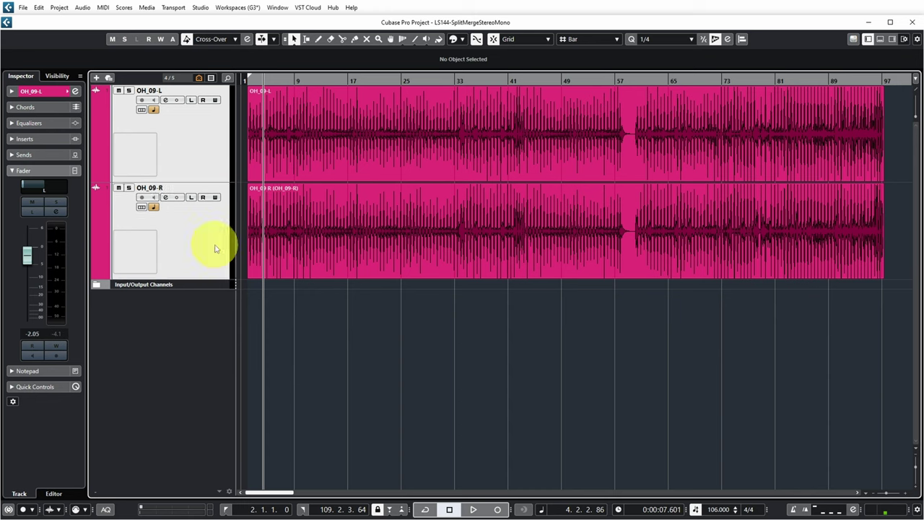
click(59, 8)
mouse_move(114, 72)
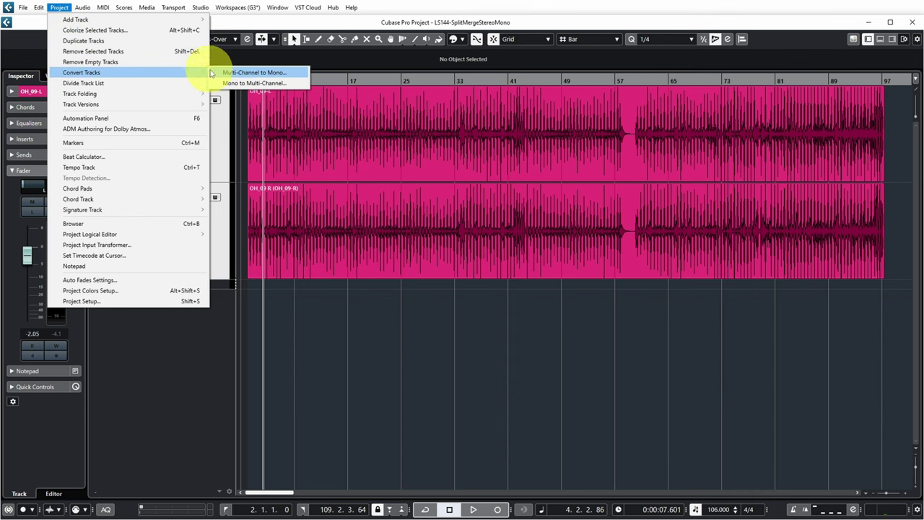
click(249, 72)
click(548, 313)
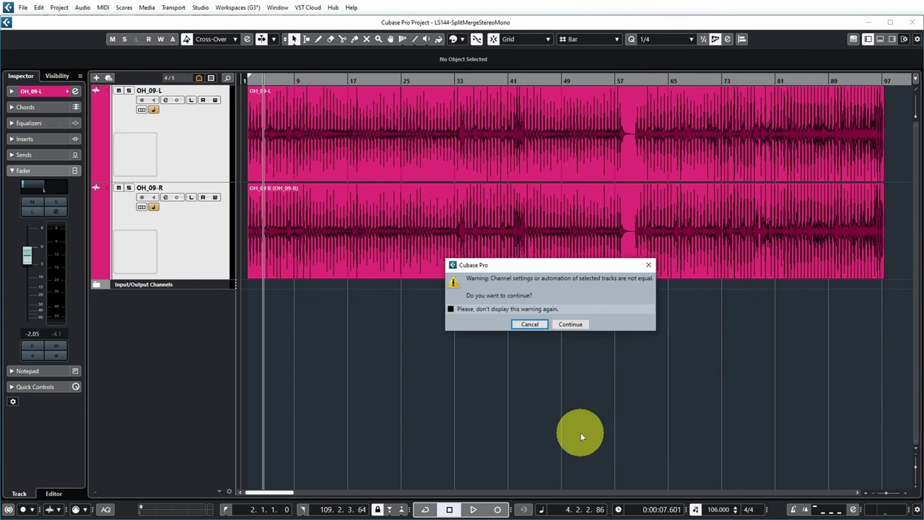
click(570, 325)
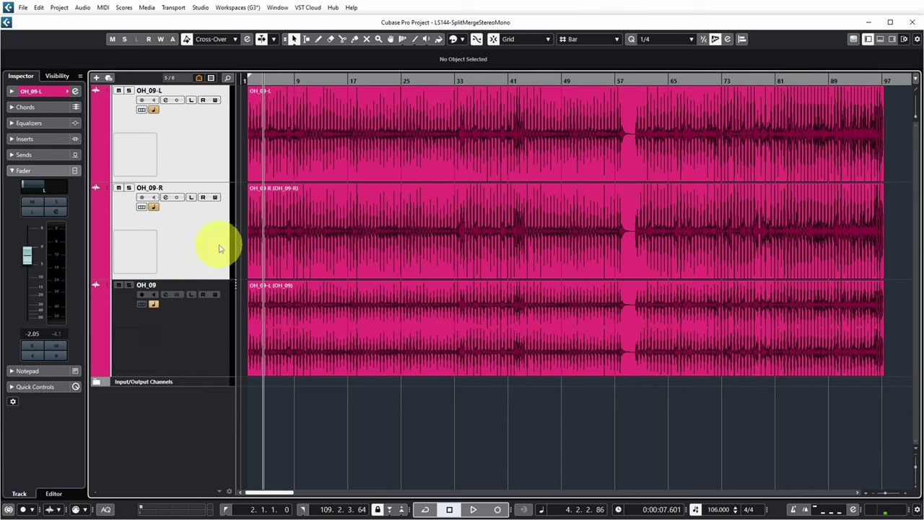
click(246, 373)
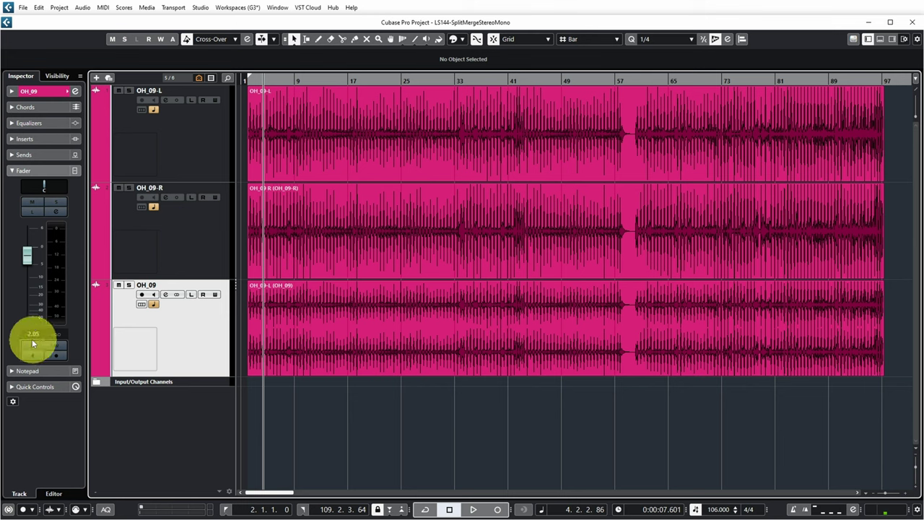
- Check both OH_09 mono tracks, then solo the new OH_09 track and play it back
click(201, 148)
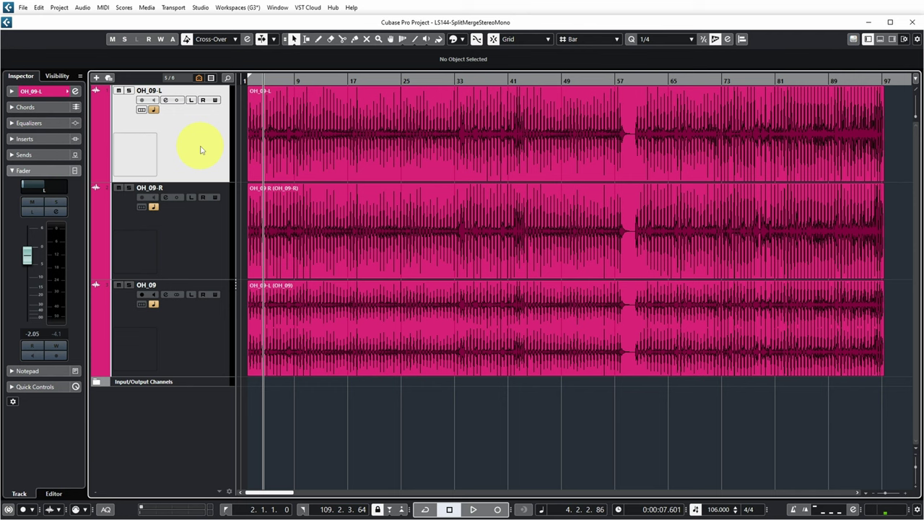
click(211, 231)
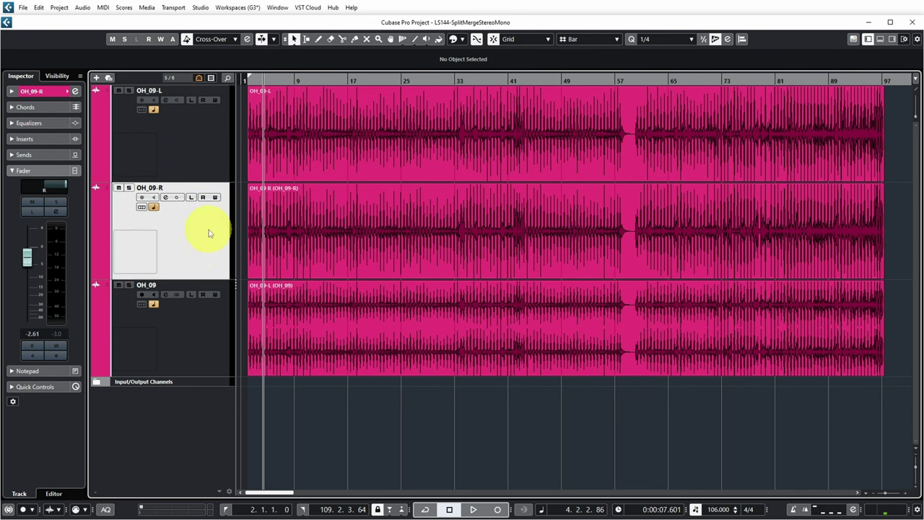
click(128, 285)
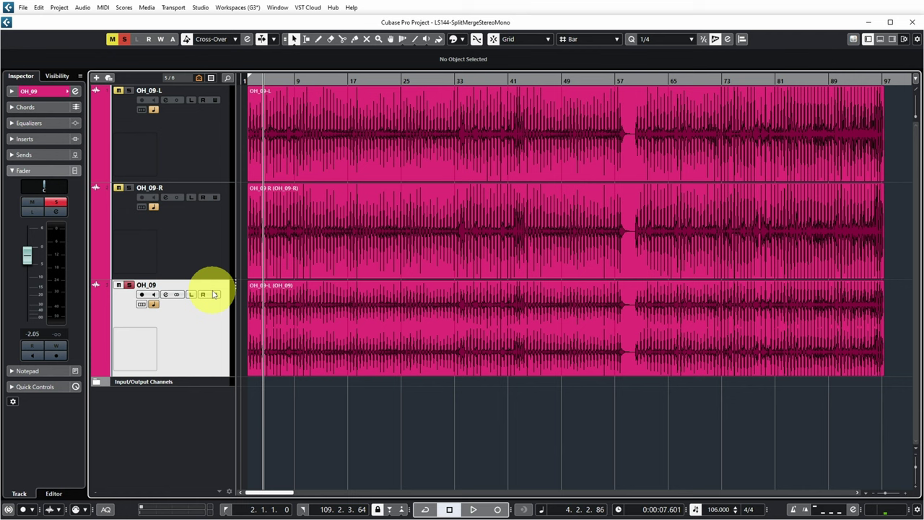
key(space)
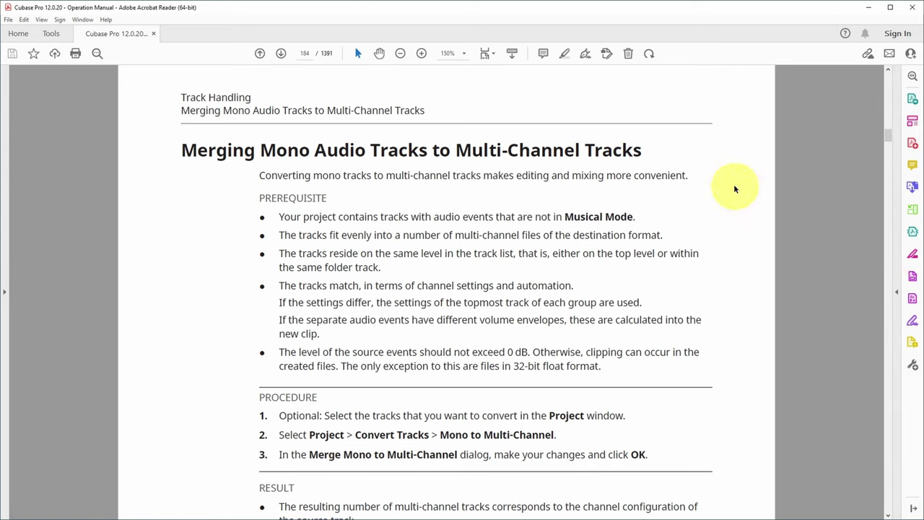
- Highlight the prerequisite on page 184 that audio events must not be in Musical Mode
drag(279, 217, 633, 215)
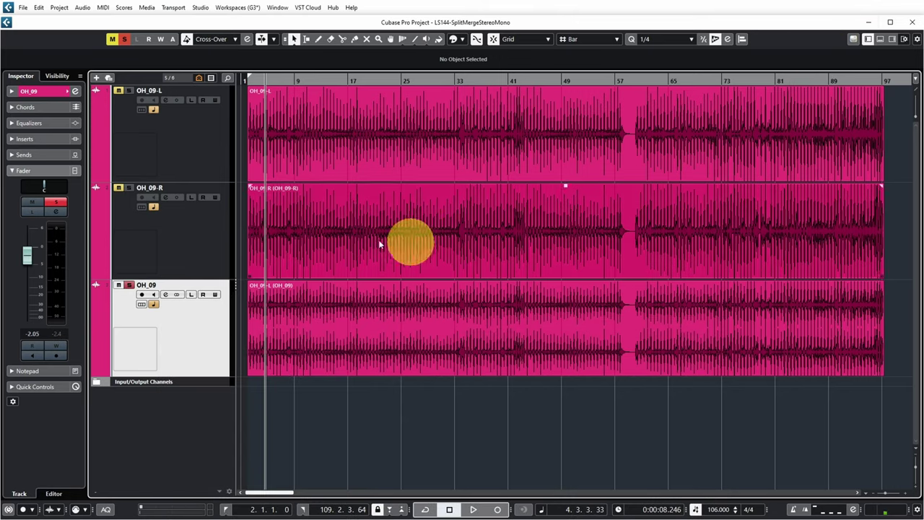
- Select the OH_09-L audio event and toggle its Musical Mode on, then off again
click(869, 8)
click(191, 156)
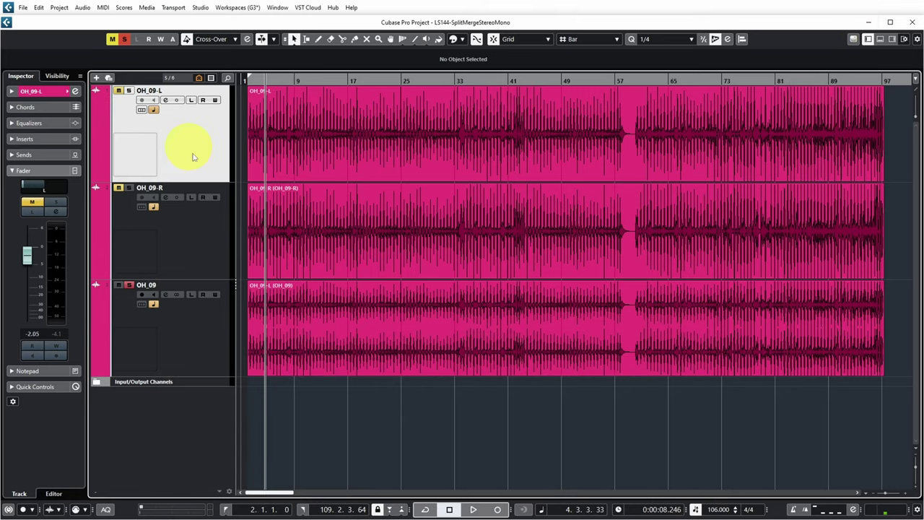
click(210, 242)
drag(447, 137, 494, 170)
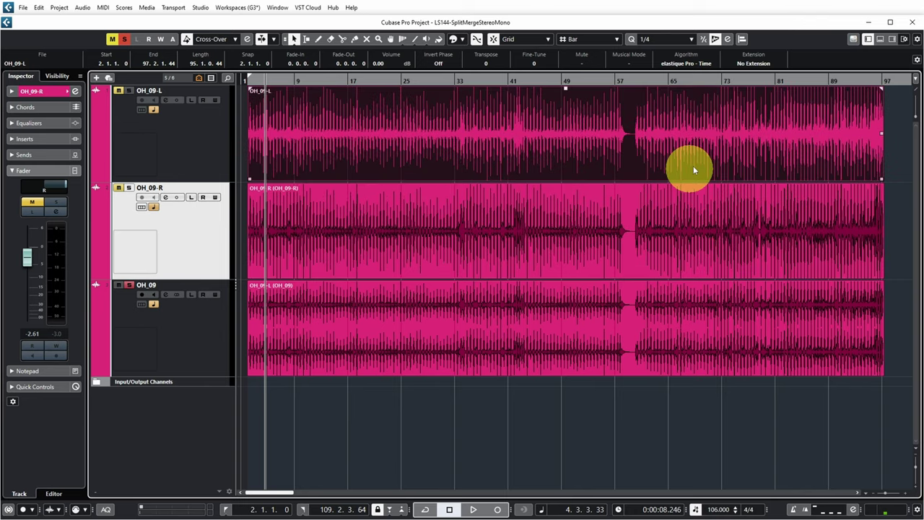
click(629, 63)
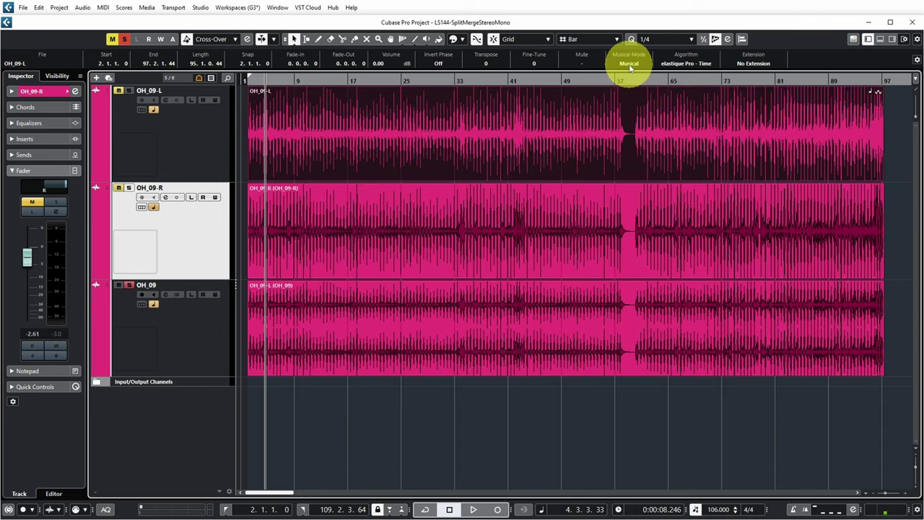
click(629, 66)
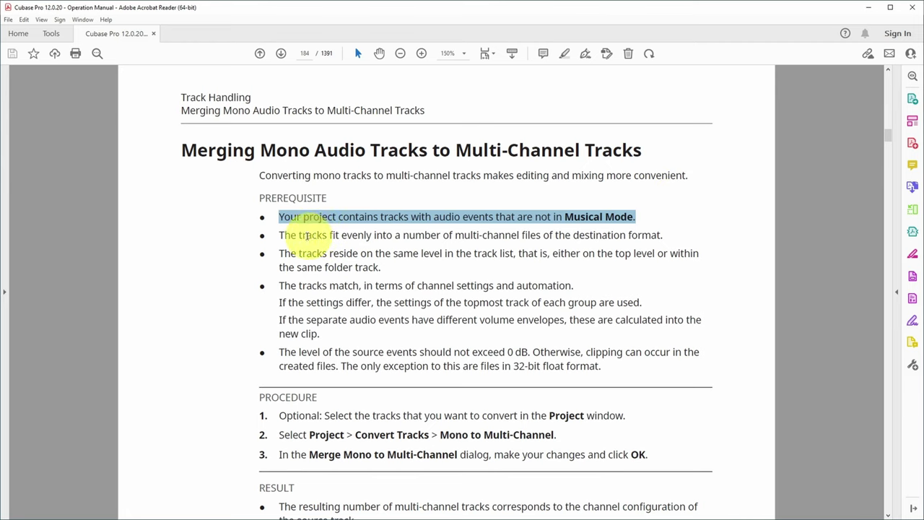
drag(279, 235, 665, 236)
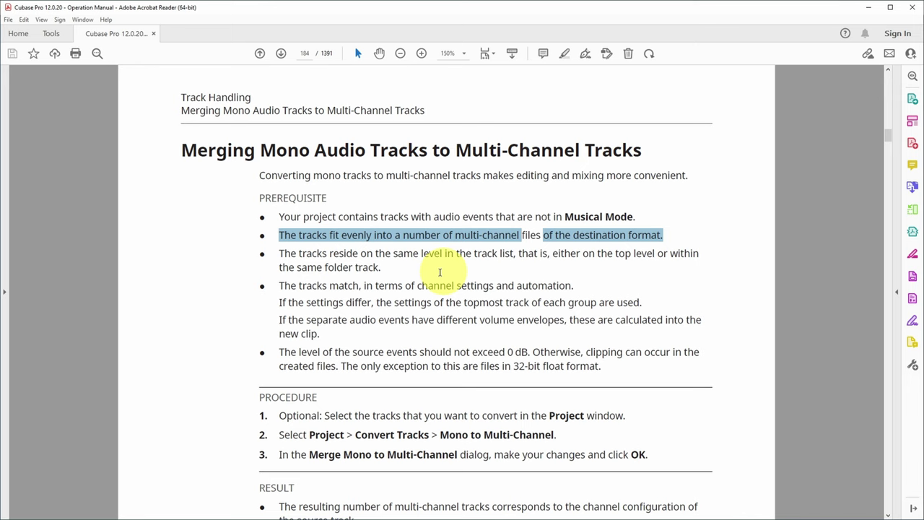
triple_click(307, 264)
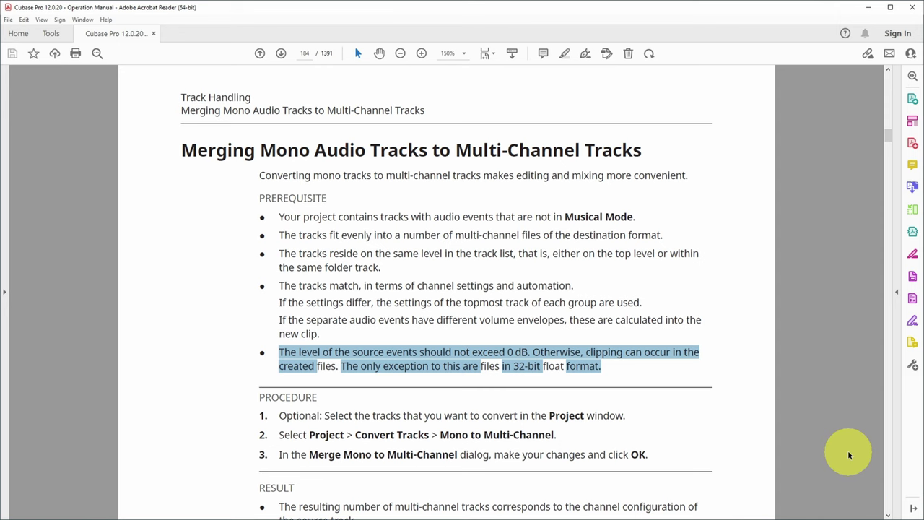
- Scroll to the Result section and highlight the note on how merged track names are derived
scroll(848, 450, down, 5)
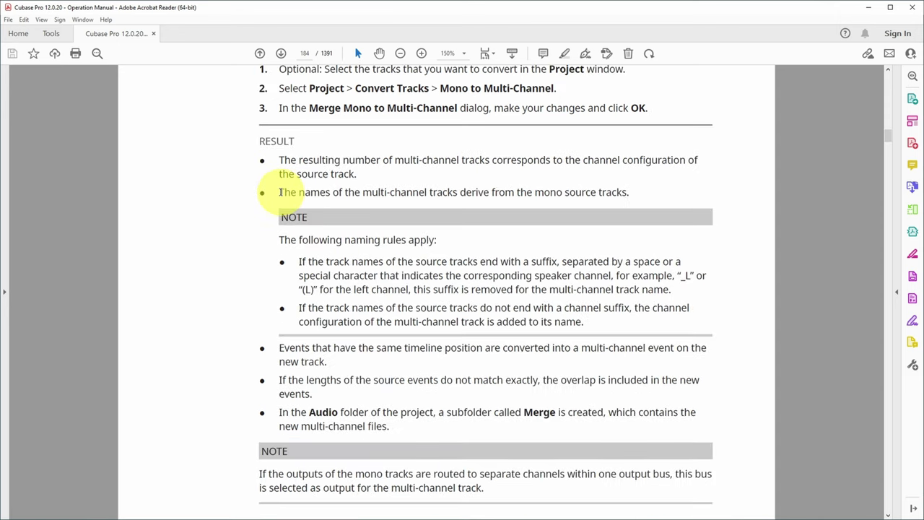
drag(280, 192, 629, 192)
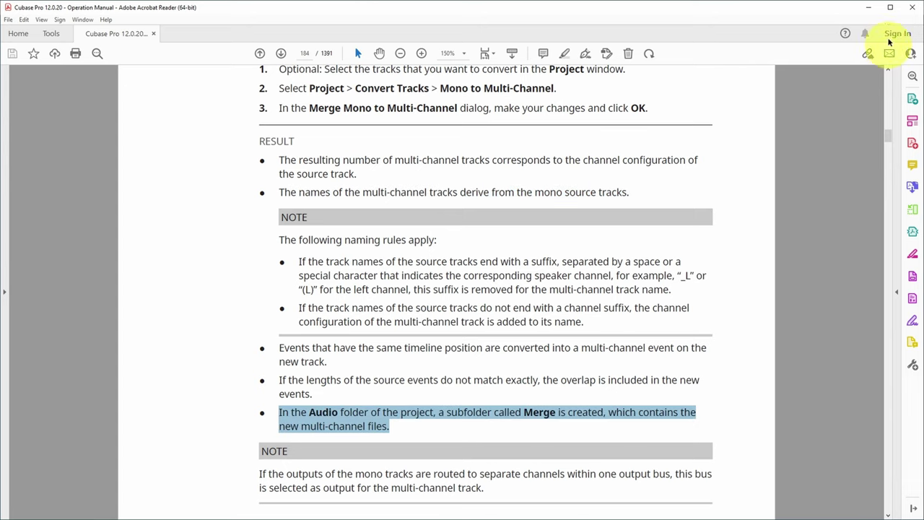
- Open the Pool for the merged OH_09 event and locate the OH_09 file in the Merge folder
click(869, 9)
click(669, 326)
key(ctrl+p)
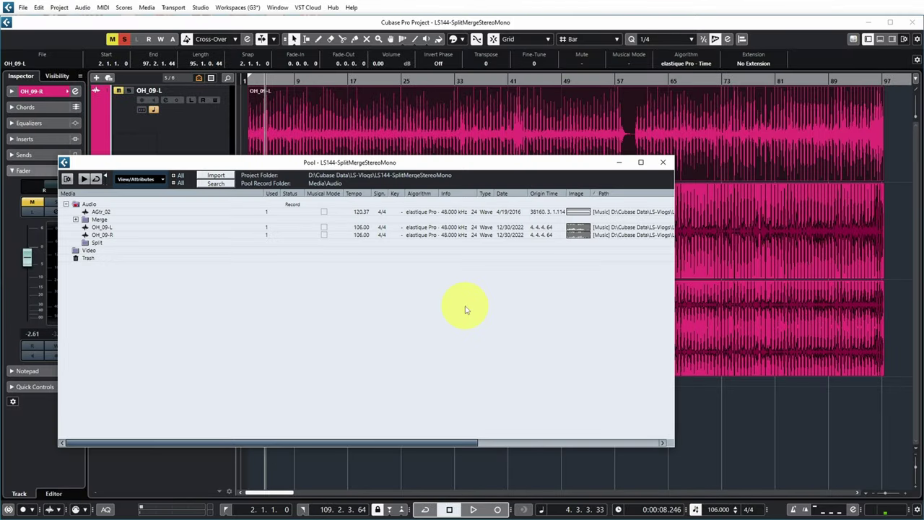
drag(507, 164, 567, 165)
click(136, 219)
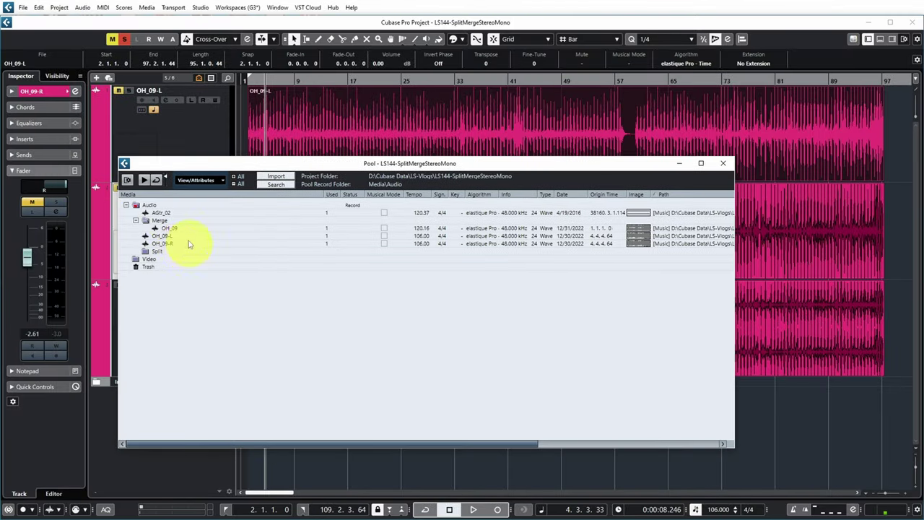
click(160, 218)
click(176, 221)
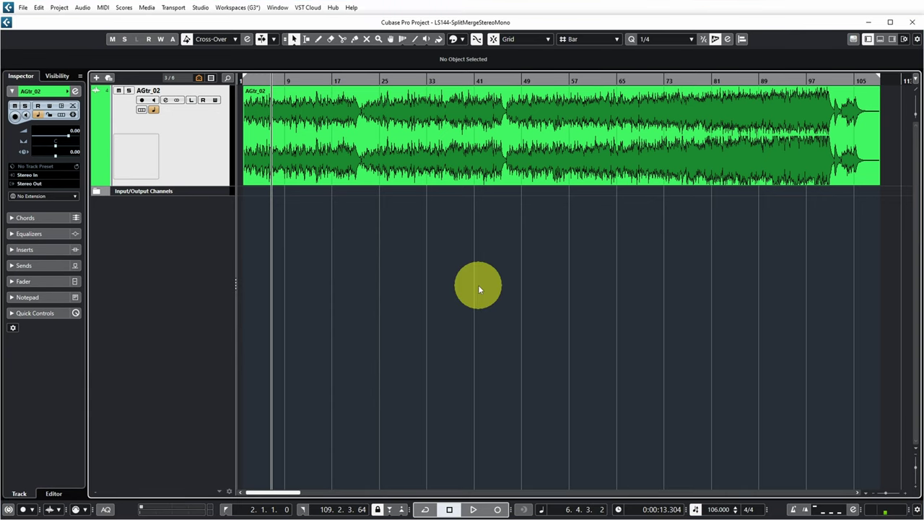
- Play the stereo AGtr_02 guitar from the project start, stopping at 4.4.2.73
key(Home)
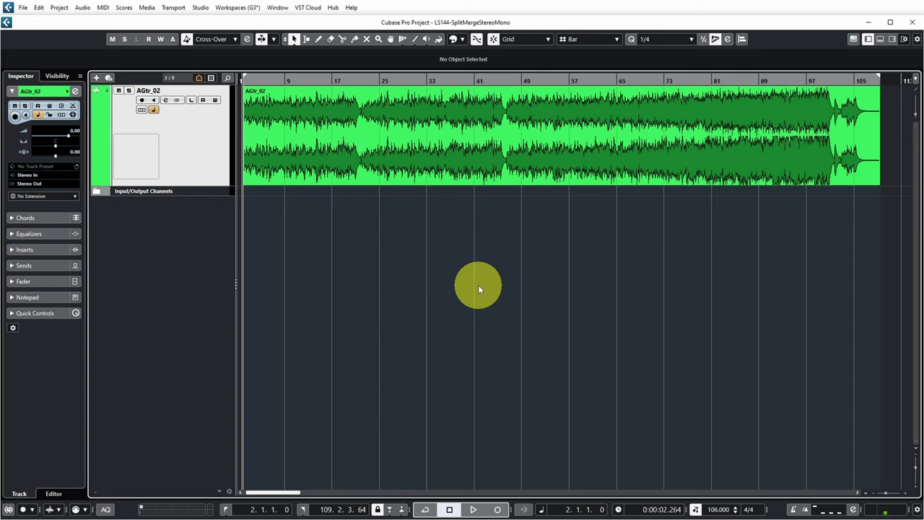
key(space)
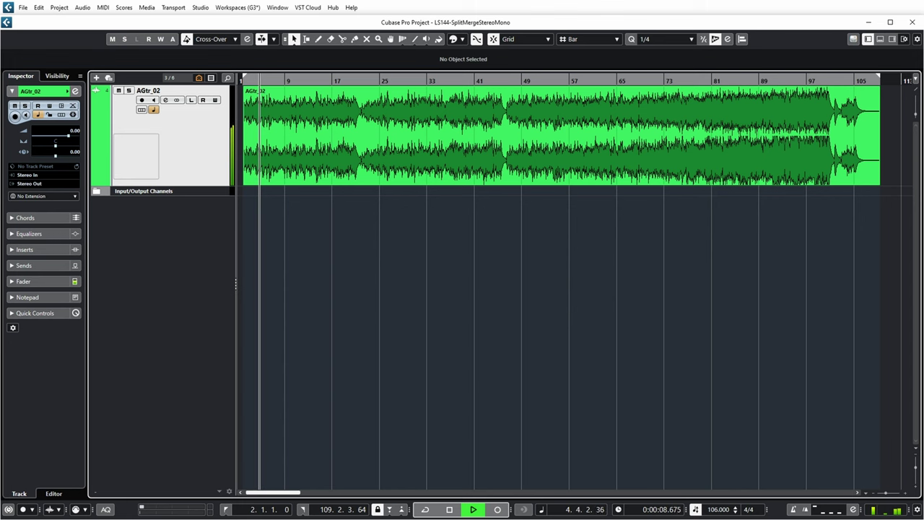
key(space)
- Zoom in on the guitar and bring up the Project > Convert Tracks commands
key(h)
key(h)
key(h)
key(h)
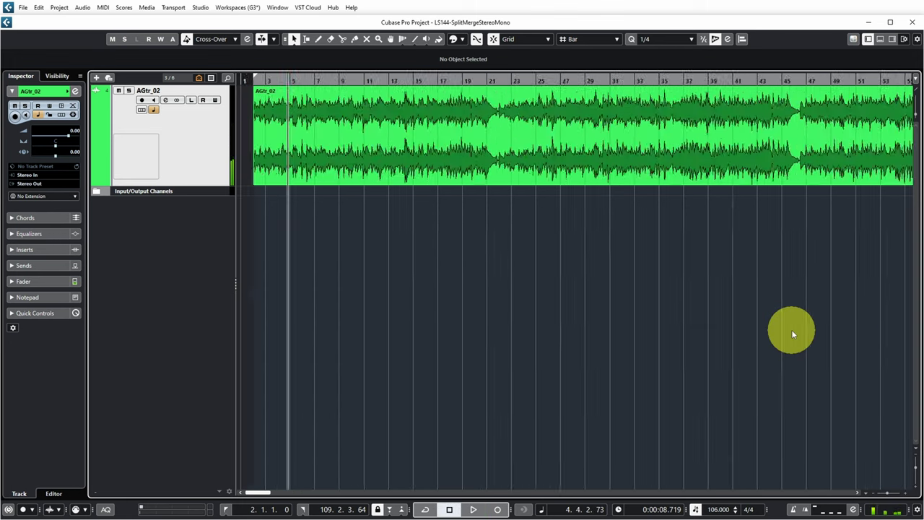
click(60, 7)
mouse_move(165, 72)
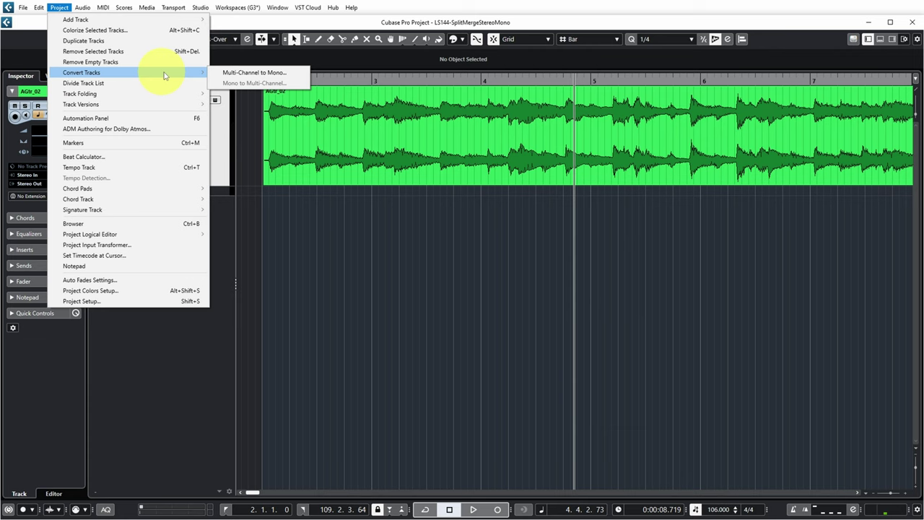
- Set Multi-Channel to Mono to Selected Tracks, Keep Source Tracks and audio_L.wav naming
click(254, 73)
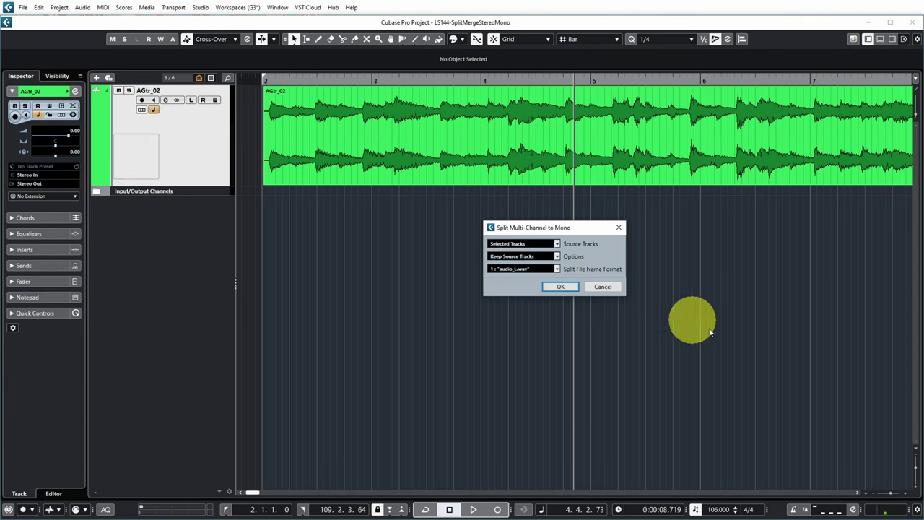
click(557, 246)
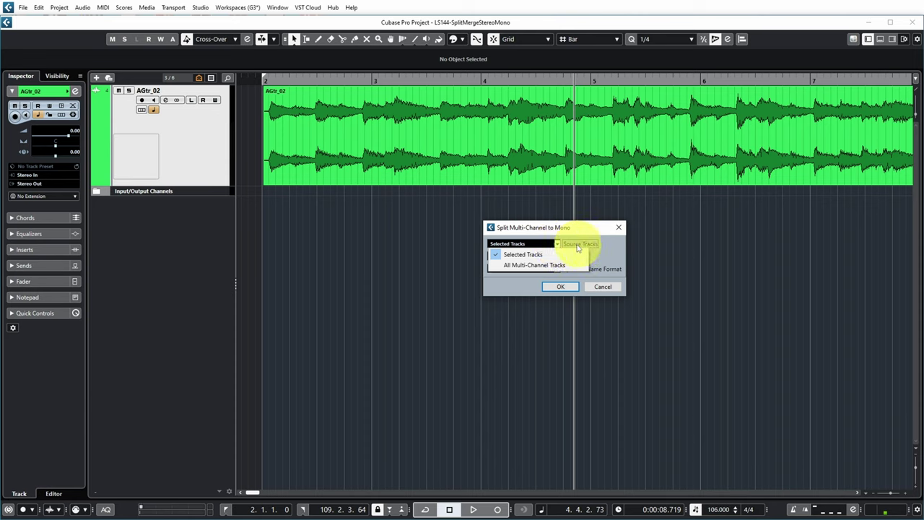
click(559, 254)
click(558, 257)
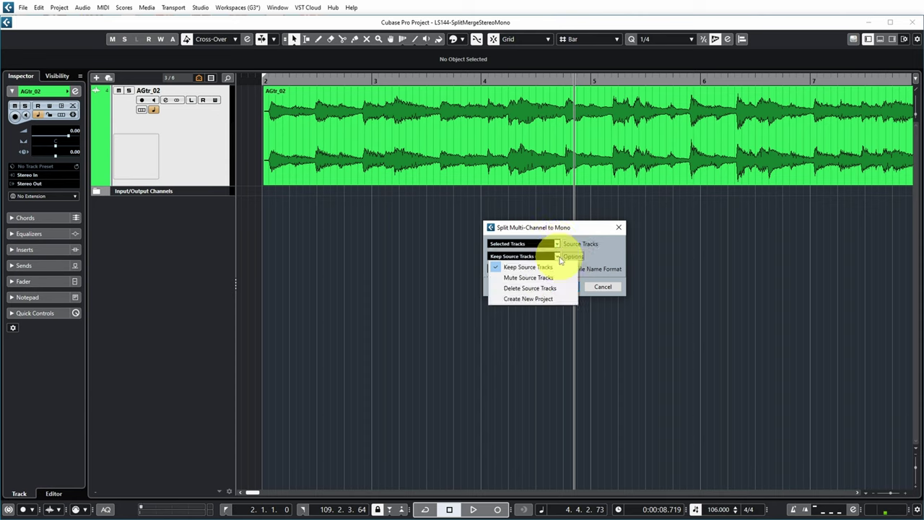
click(560, 260)
click(558, 269)
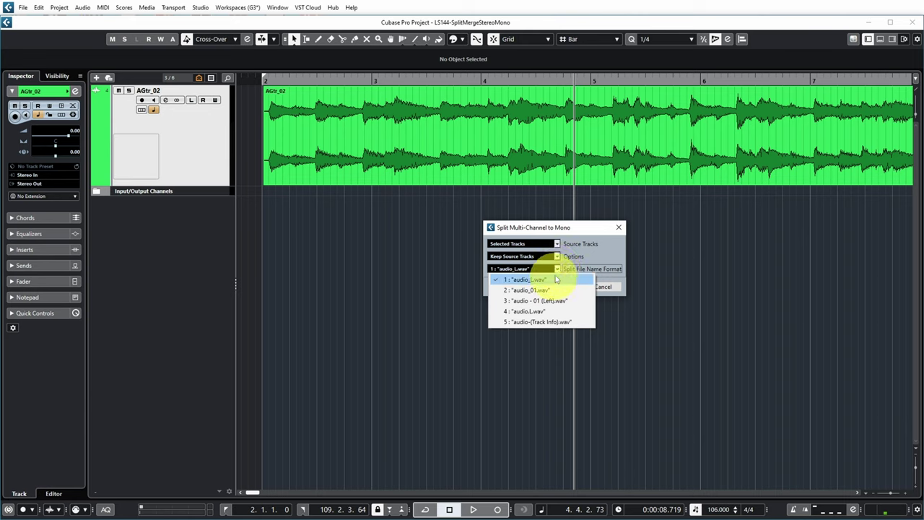
click(553, 280)
- Confirm the split and check the pan of the new AGtr_02_L and AGtr_02_R tracks
click(560, 287)
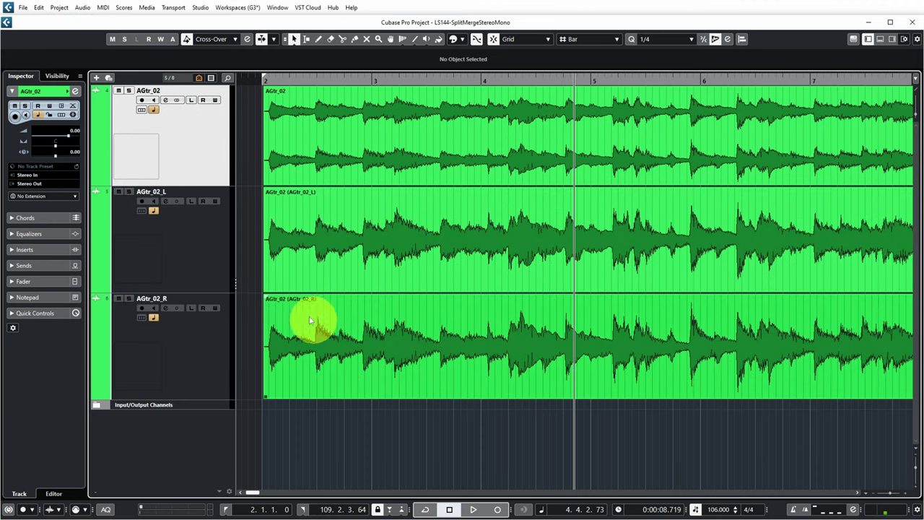
click(200, 259)
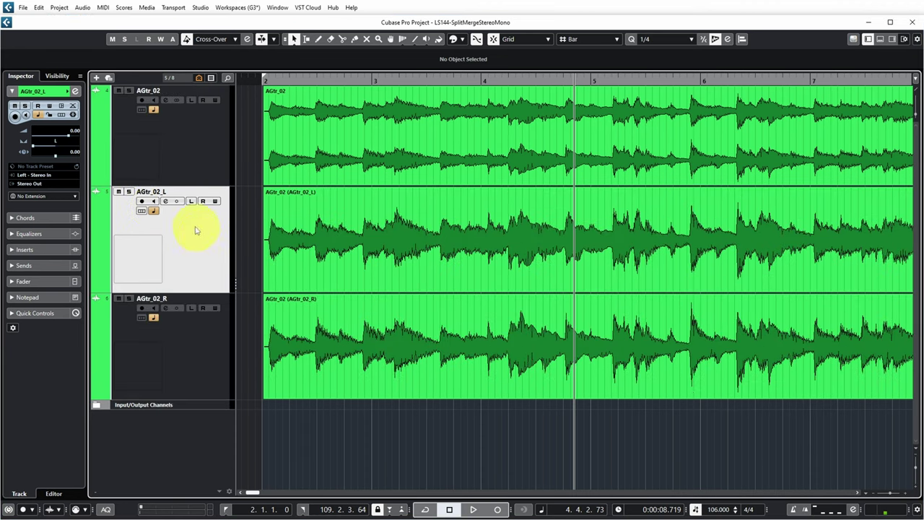
click(225, 318)
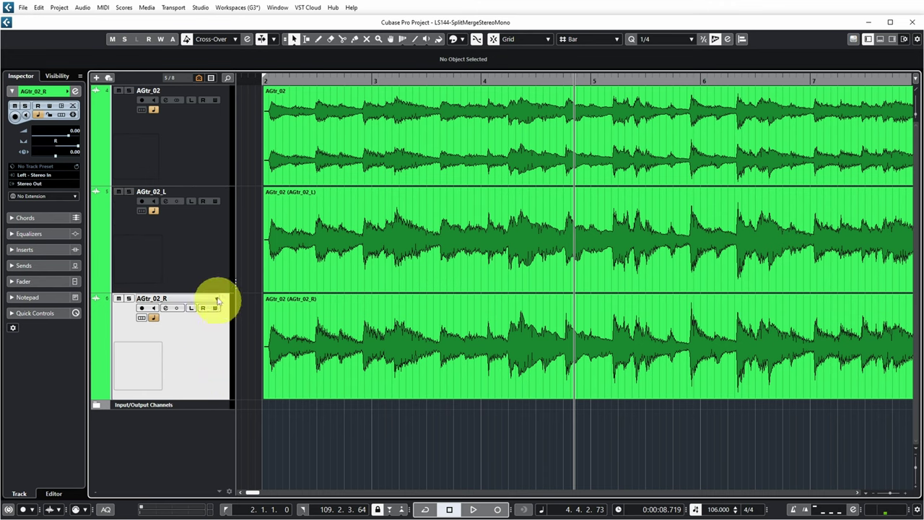
click(202, 261)
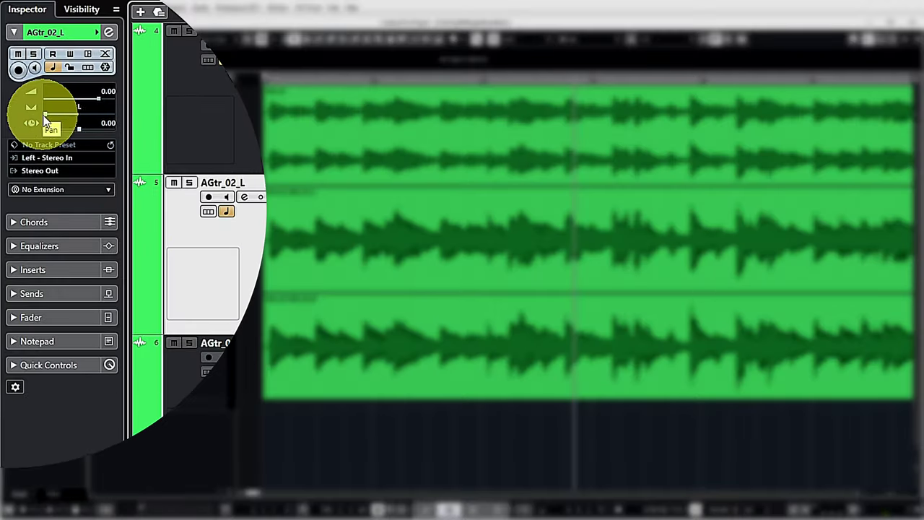
click(217, 372)
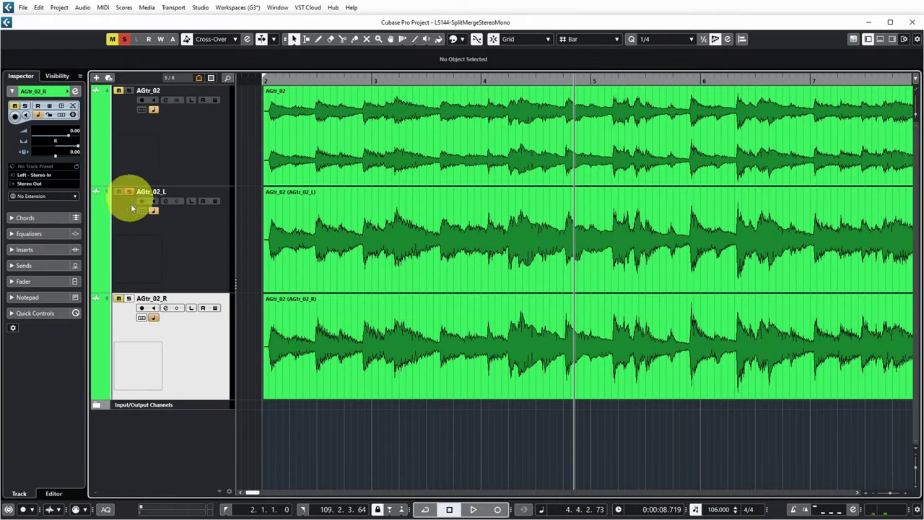
- Solo AGtr_02_L and AGtr_02_R and play them back from the project start
click(128, 191)
click(128, 298)
key(KP_1)
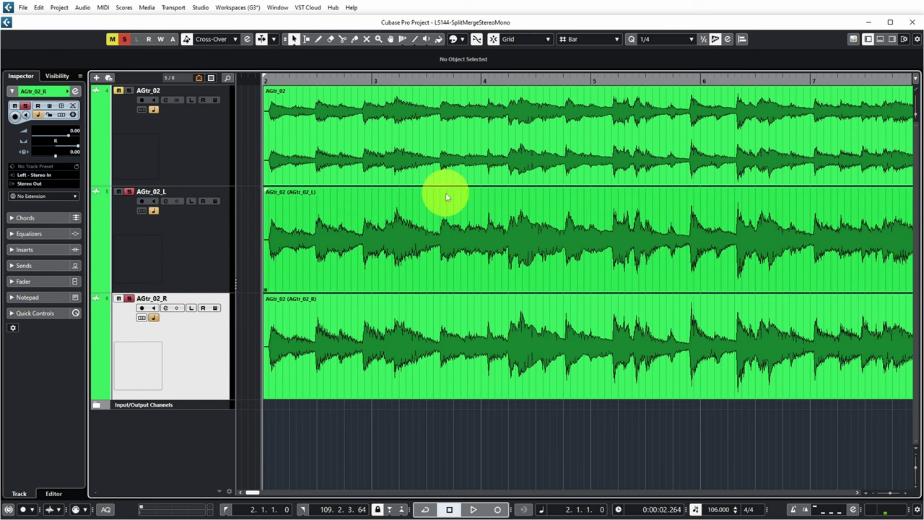
key(space)
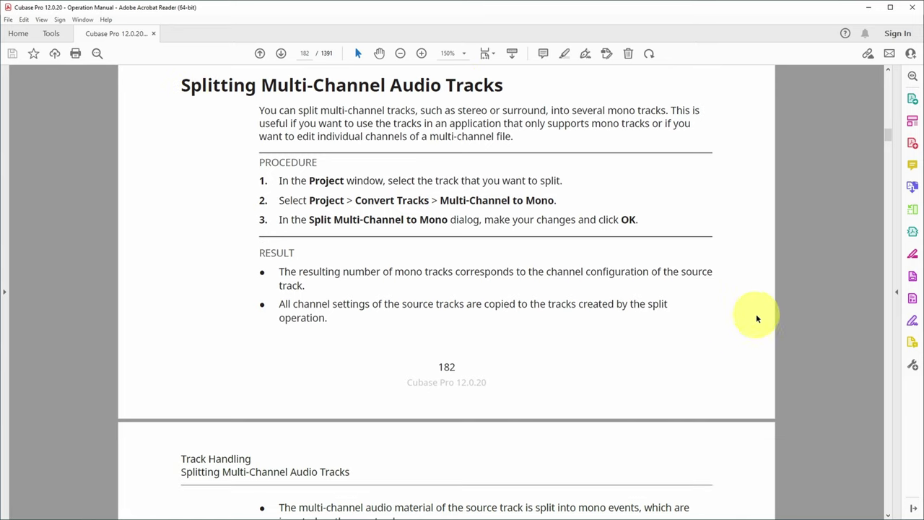
- Scroll the manual to 'Splitting Multi-Channel Audio Tracks' on page 182
scroll(787, 289, down, 3)
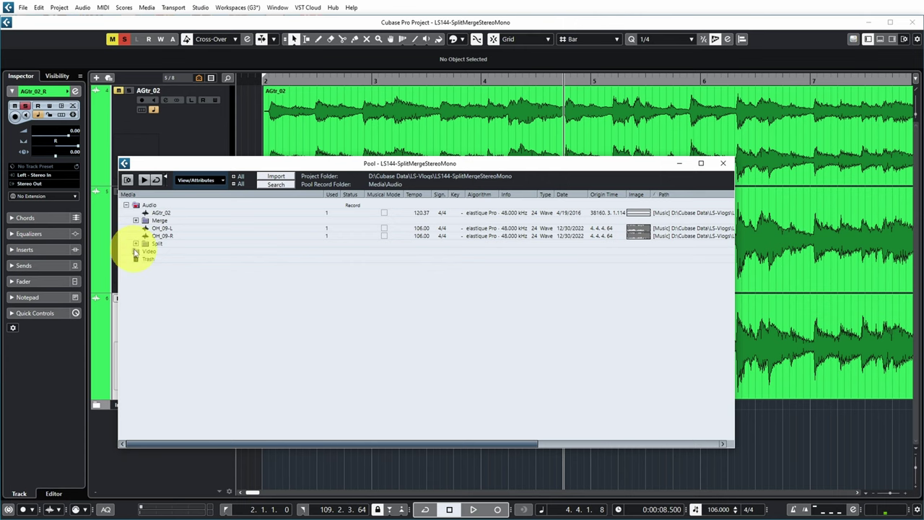
- Expand the Pool's Split folder and select the AGtr_02_L and AGtr_02_R files
click(135, 243)
click(168, 250)
click(176, 260)
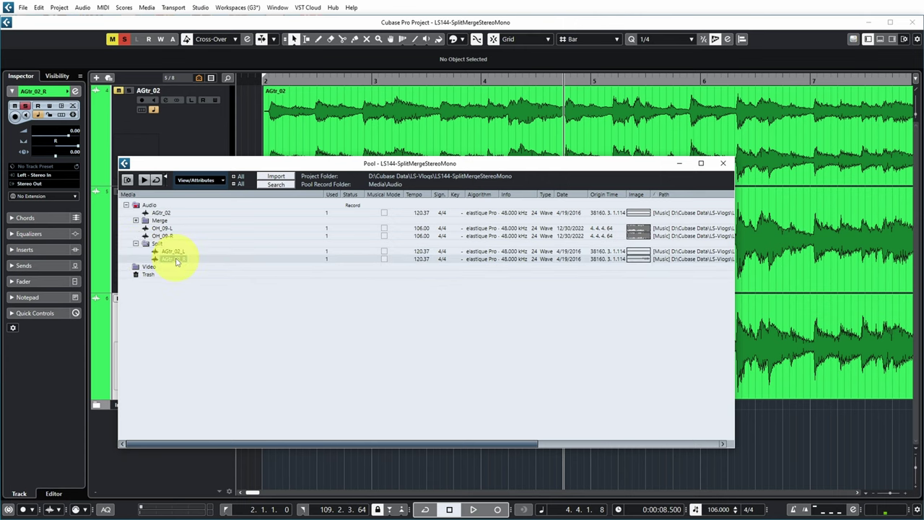
click(176, 259)
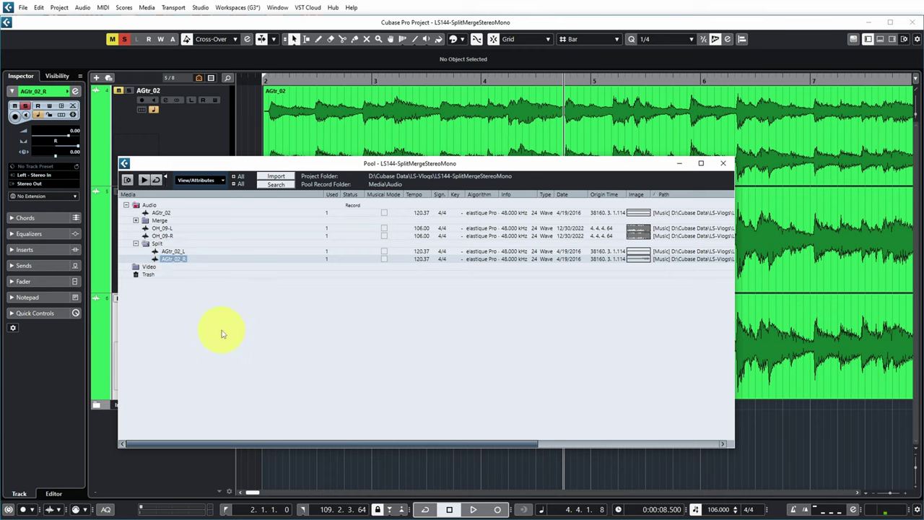